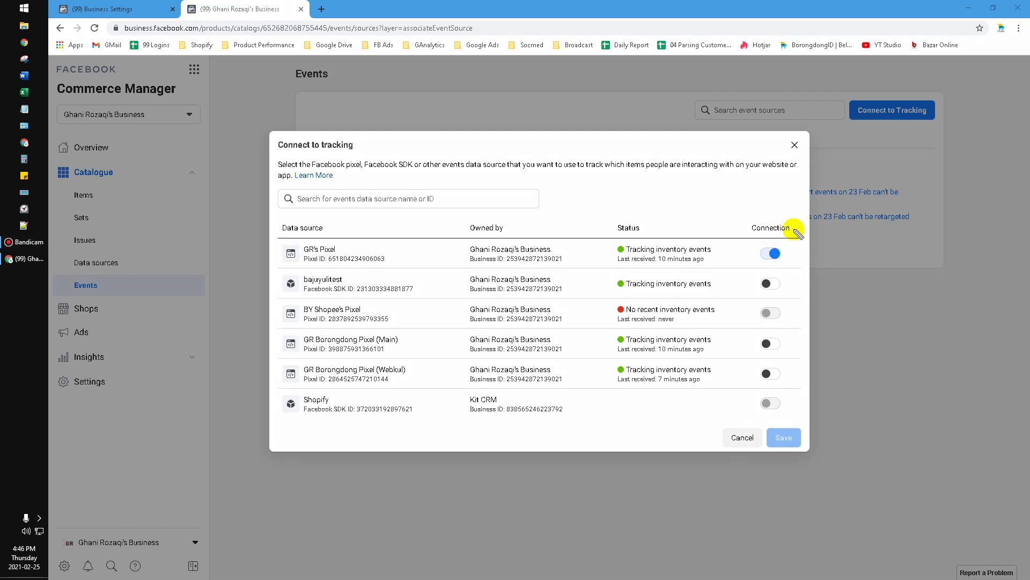
Reopen the connect-to-tracking list and follow BY Shopee's unavailable Pixel to Events Manager.
mouse_move(799, 228)
mouse_down()
mouse_move(749, 255)
mouse_move(796, 225)
mouse_up()
mouse_move(829, 258)
mouse_down()
mouse_move(840, 272)
mouse_move(795, 315)
mouse_move(805, 301)
mouse_move(812, 317)
mouse_up()
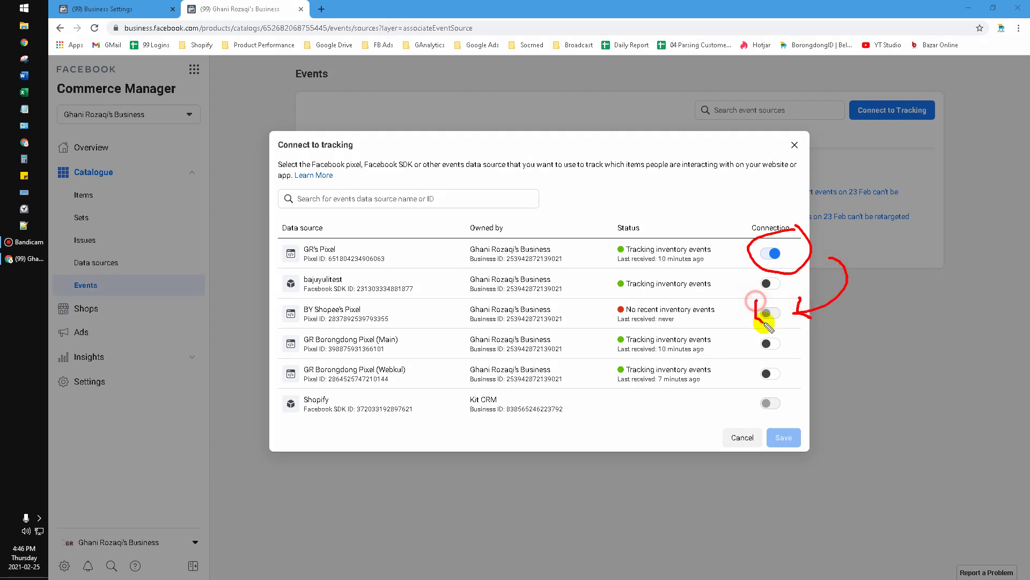
key(Escape)
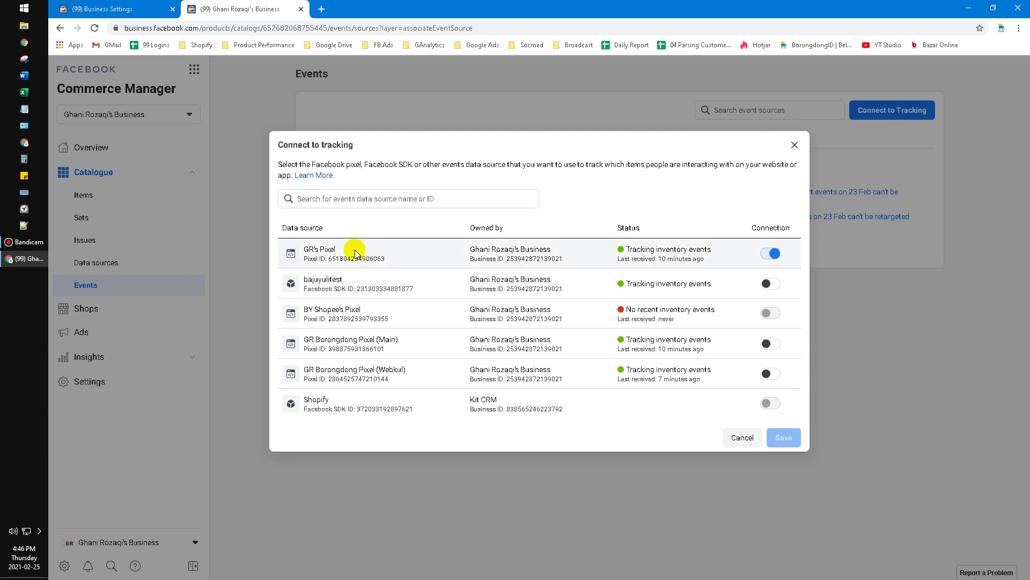
click(795, 145)
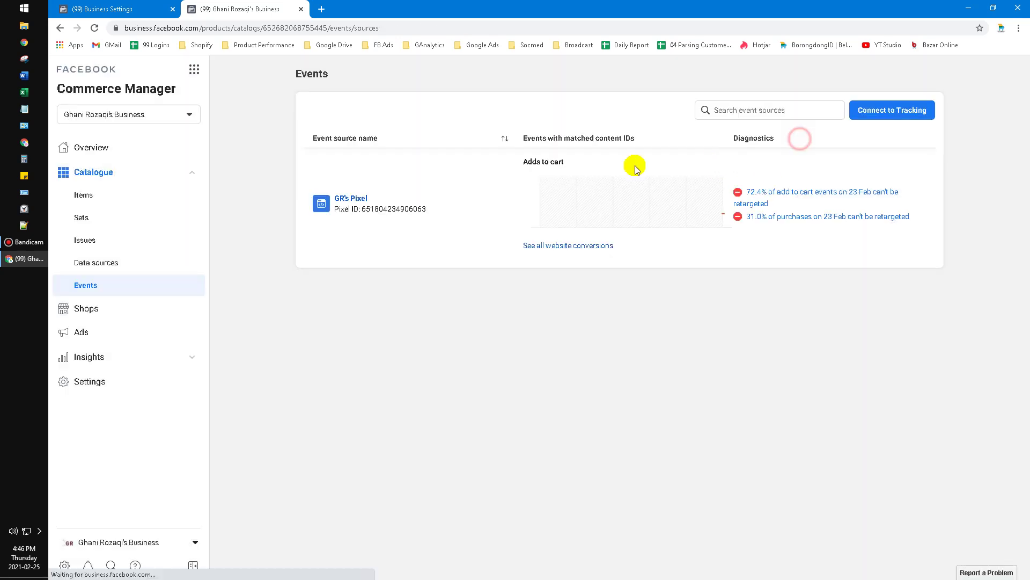
click(879, 114)
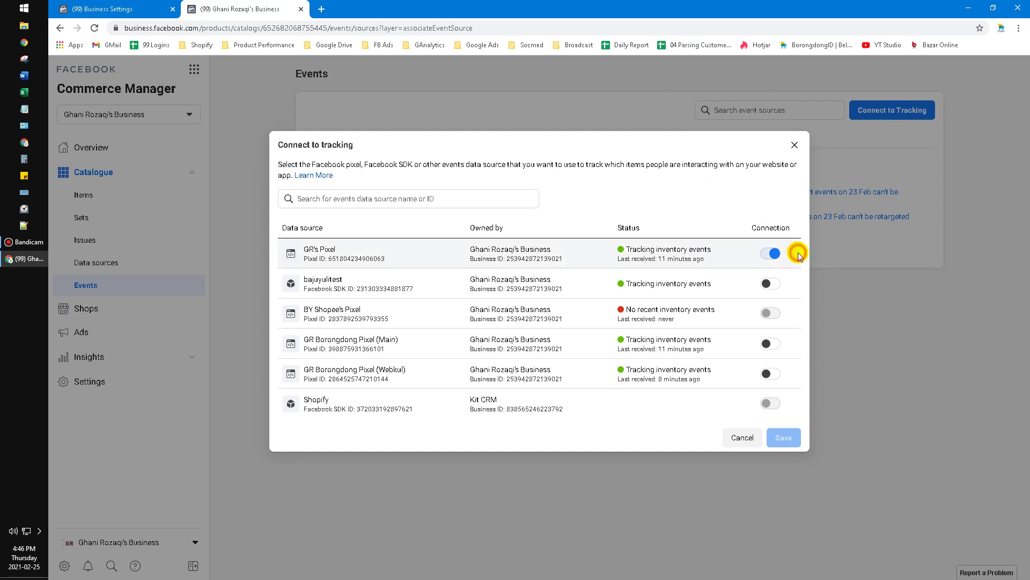
mouse_move(768, 317)
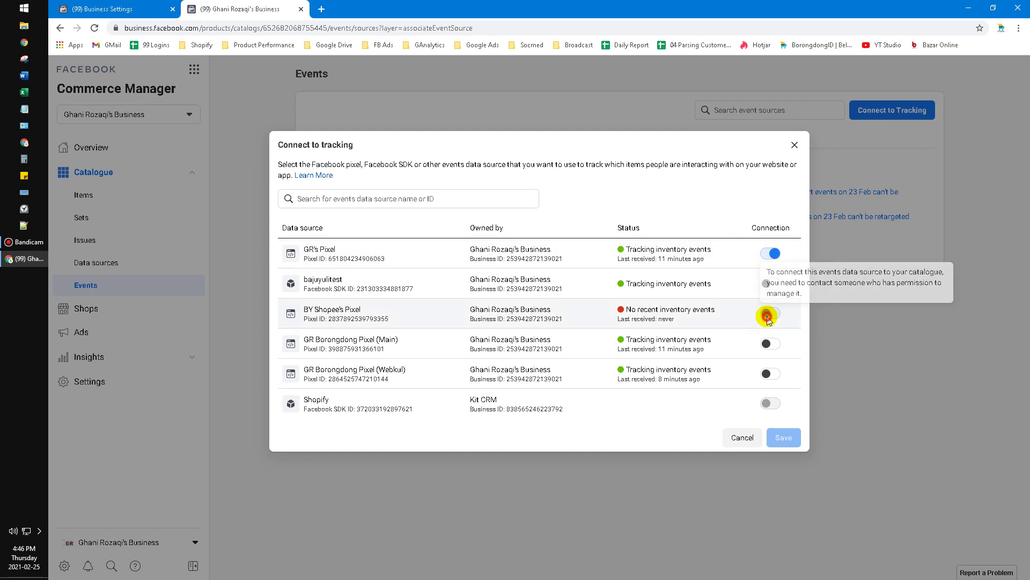
click(857, 366)
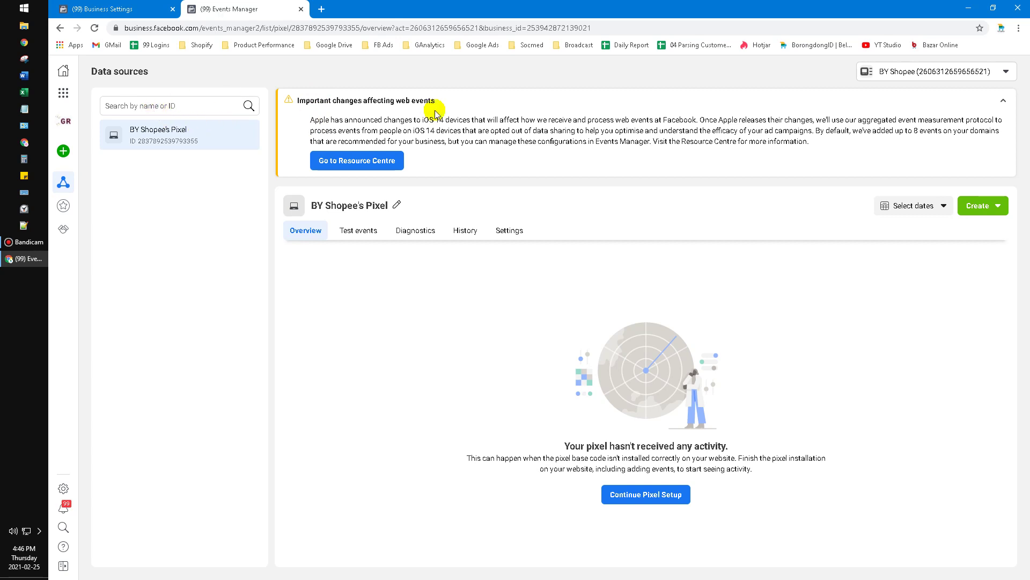
Switch to the GR ad account and review GR's Pixel settings, returning to its overview.
click(903, 71)
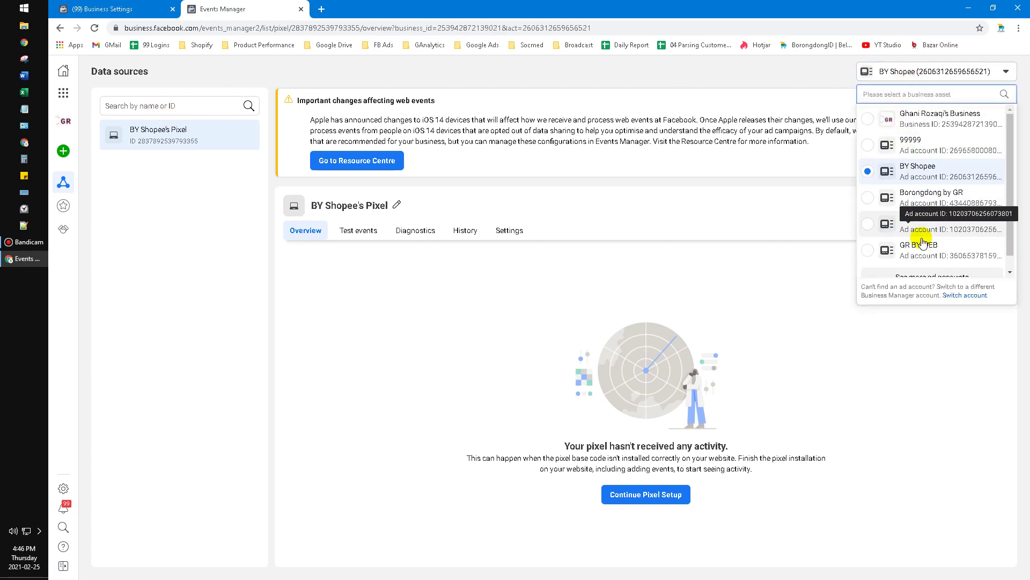
click(918, 223)
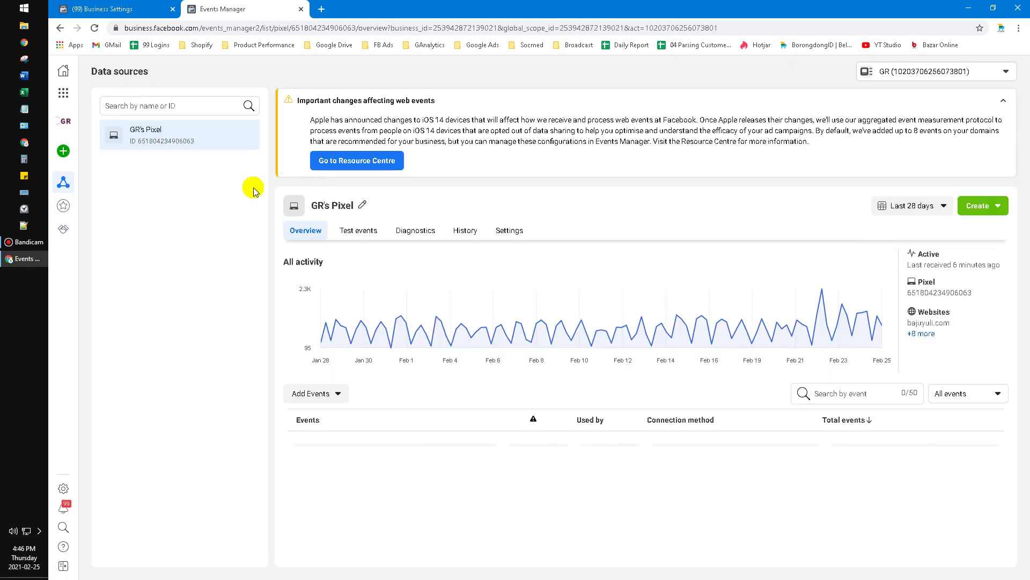
click(525, 235)
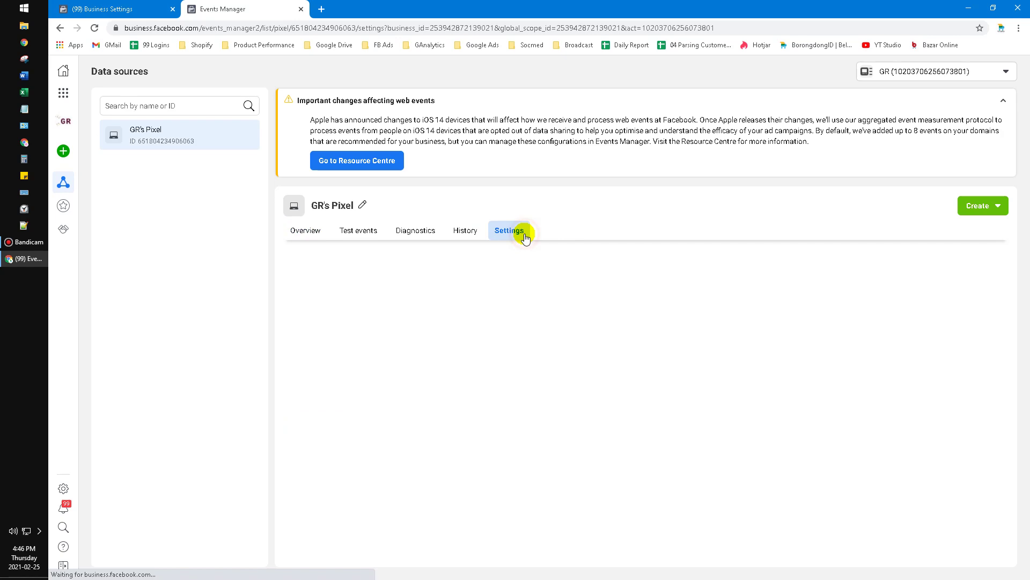
scroll(687, 288, down, 5)
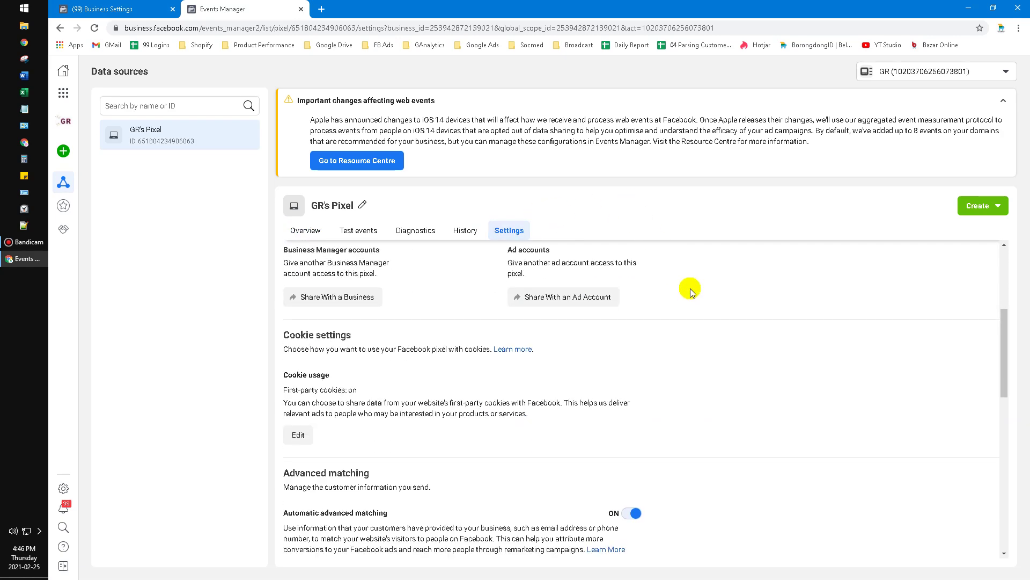
scroll(691, 290, down, 10)
scroll(691, 289, up, 6)
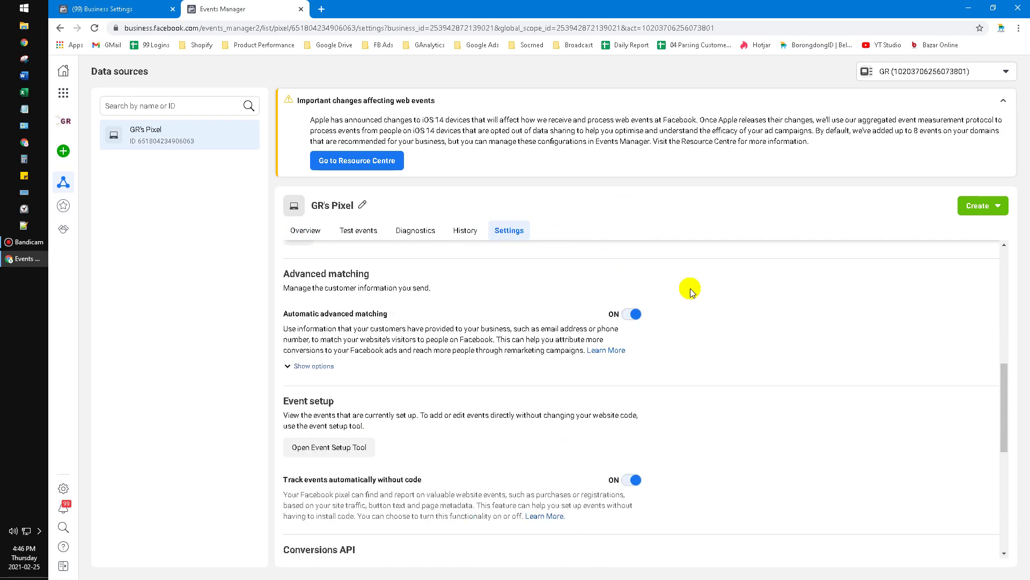
scroll(690, 290, up, 7)
scroll(691, 290, down, 8)
scroll(691, 289, up, 5)
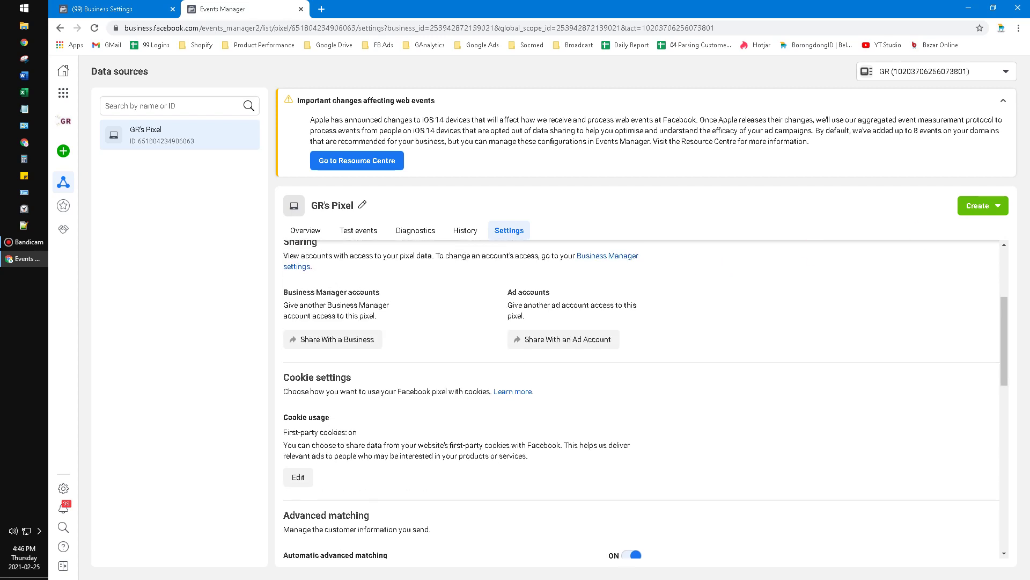
key(alt+Left)
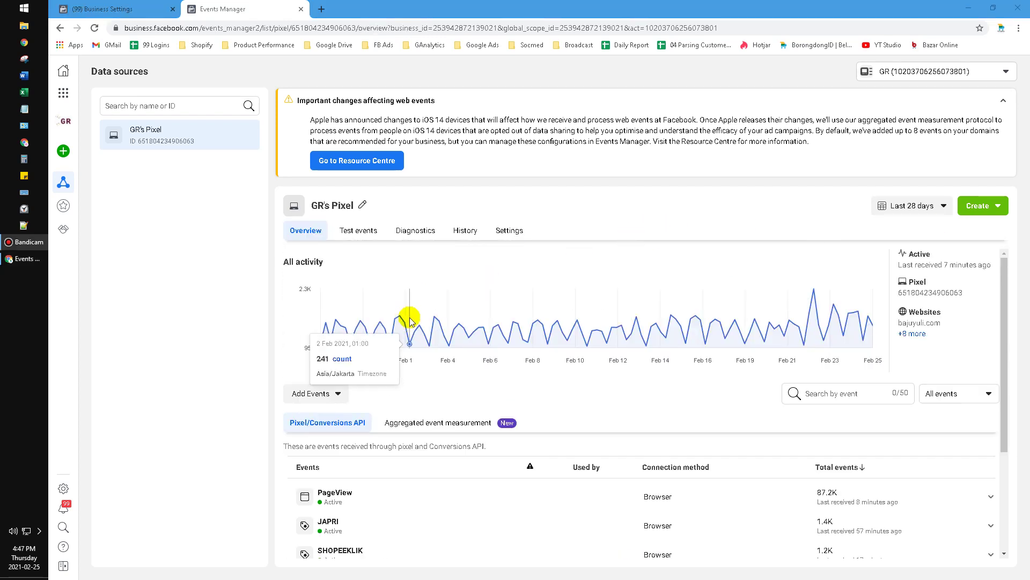
Open Aggregated event measurement and go to Configure Web Events for the domains.
drag(447, 144, 366, 232)
mouse_move(351, 201)
mouse_down()
mouse_move(348, 213)
mouse_move(389, 251)
mouse_up()
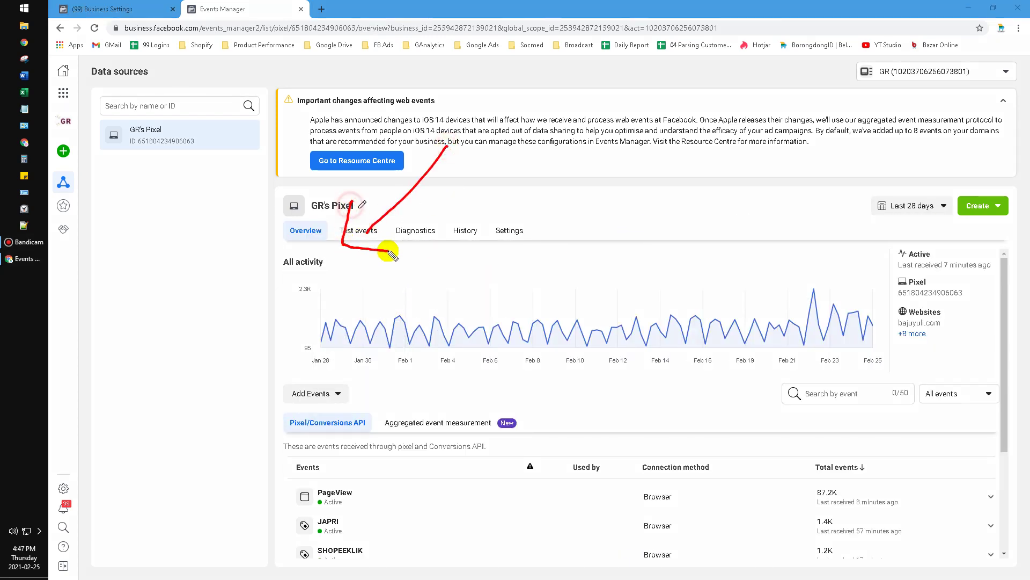
mouse_move(609, 159)
mouse_down()
mouse_move(518, 331)
mouse_move(463, 403)
mouse_move(489, 387)
mouse_up()
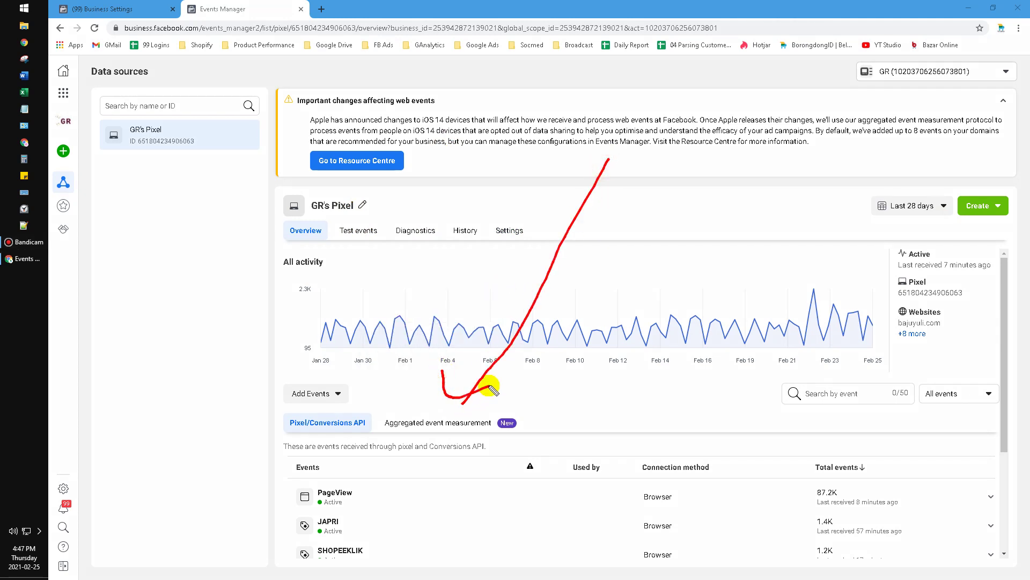
click(462, 423)
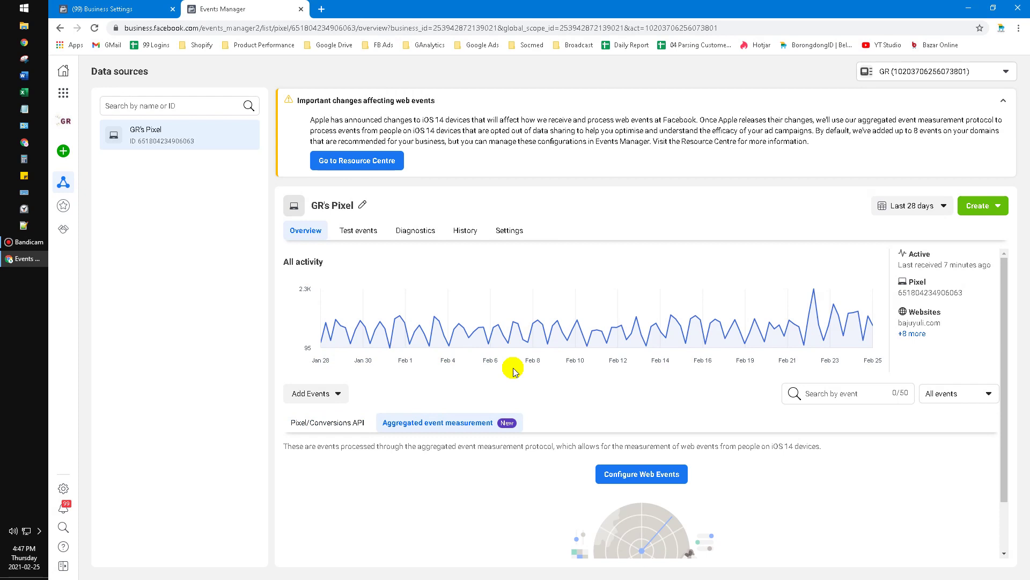
scroll(594, 351, down, 1)
mouse_move(514, 480)
mouse_down()
mouse_move(602, 433)
mouse_move(613, 457)
mouse_up()
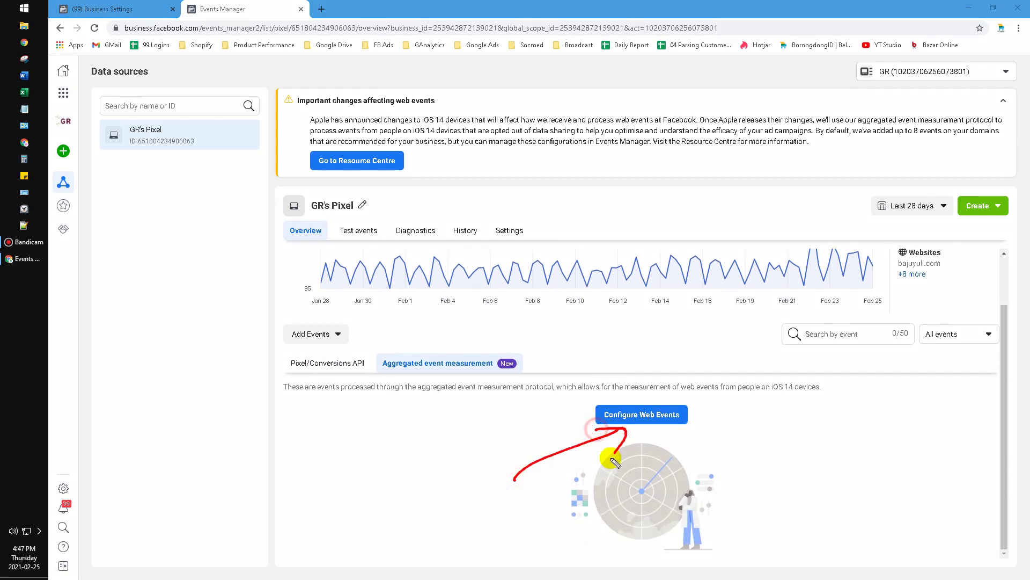
click(652, 416)
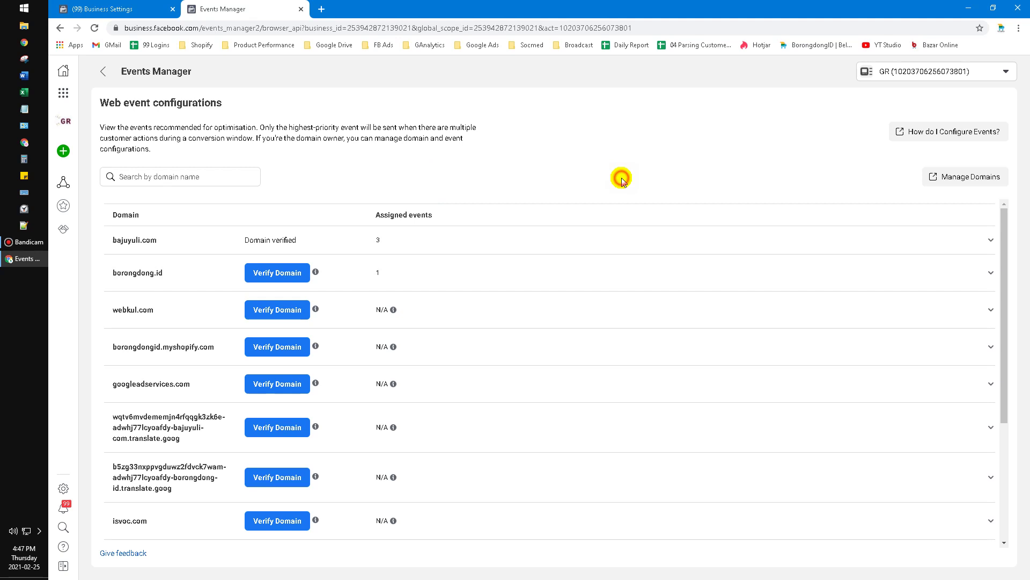
mouse_move(507, 134)
mouse_down()
mouse_move(103, 272)
mouse_move(457, 224)
mouse_up()
drag(471, 160, 469, 154)
mouse_move(142, 207)
mouse_down()
mouse_move(85, 485)
mouse_move(161, 230)
mouse_move(151, 225)
mouse_up()
key(ctrl+z)
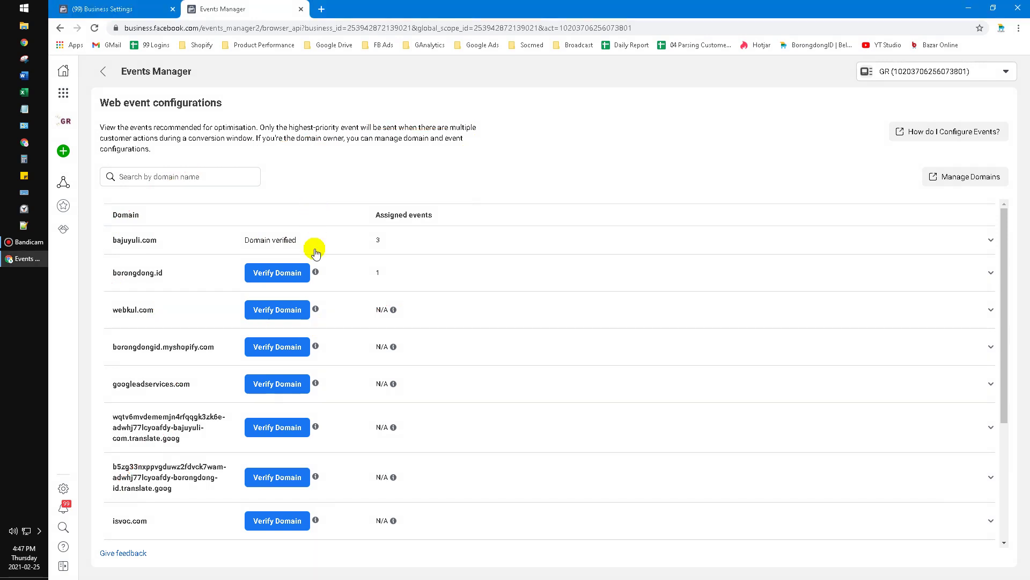
mouse_move(313, 246)
mouse_down()
mouse_move(214, 299)
mouse_move(310, 251)
mouse_up()
key(Escape)
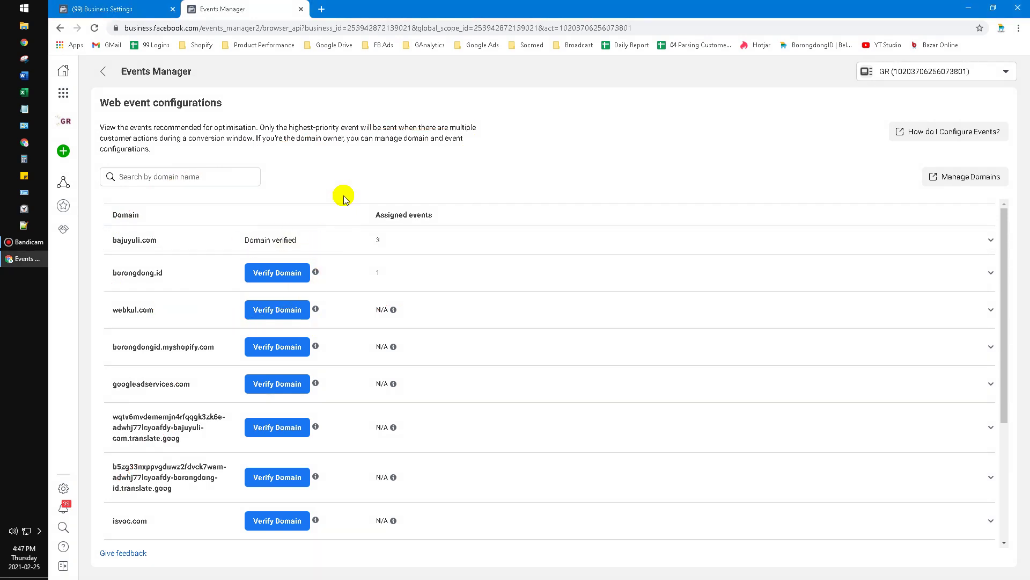
key(ctrl+2)
mouse_move(310, 214)
mouse_down()
mouse_move(241, 258)
mouse_move(311, 216)
mouse_up()
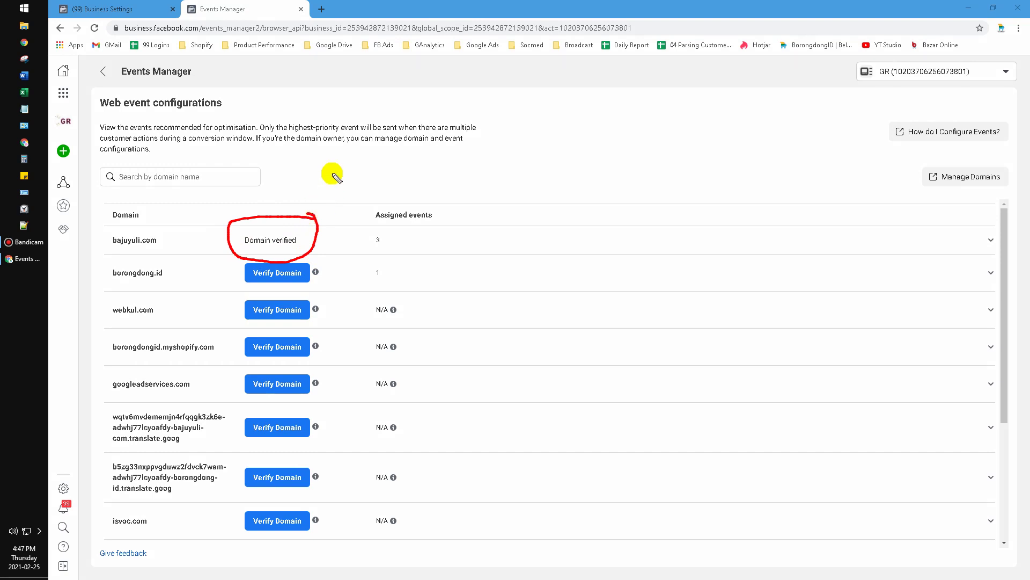
key(Escape)
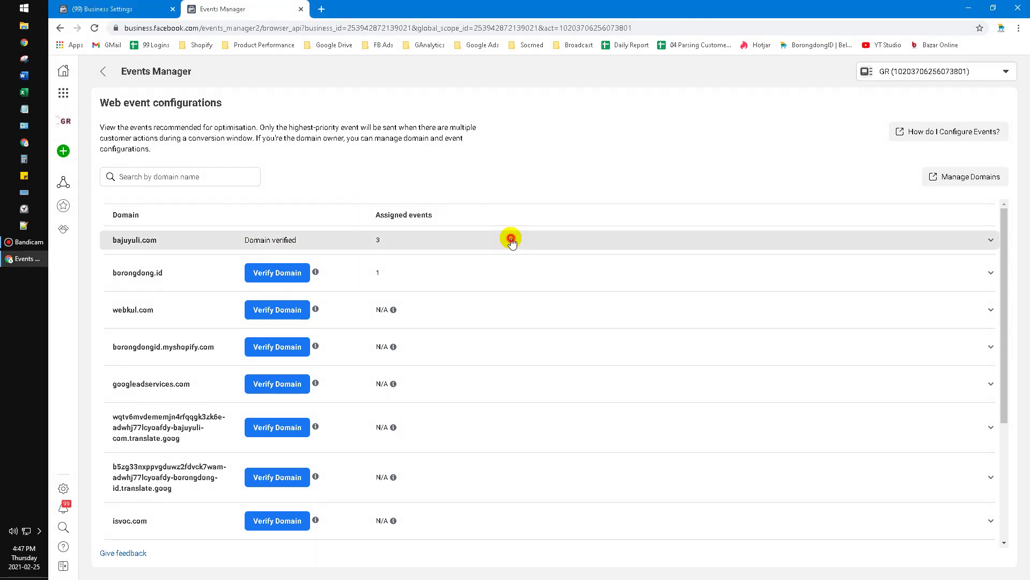
Expand bajuyuli.com's three prioritised events, then start Verify Domain for borongdong.id.
click(510, 240)
key(ctrl+2)
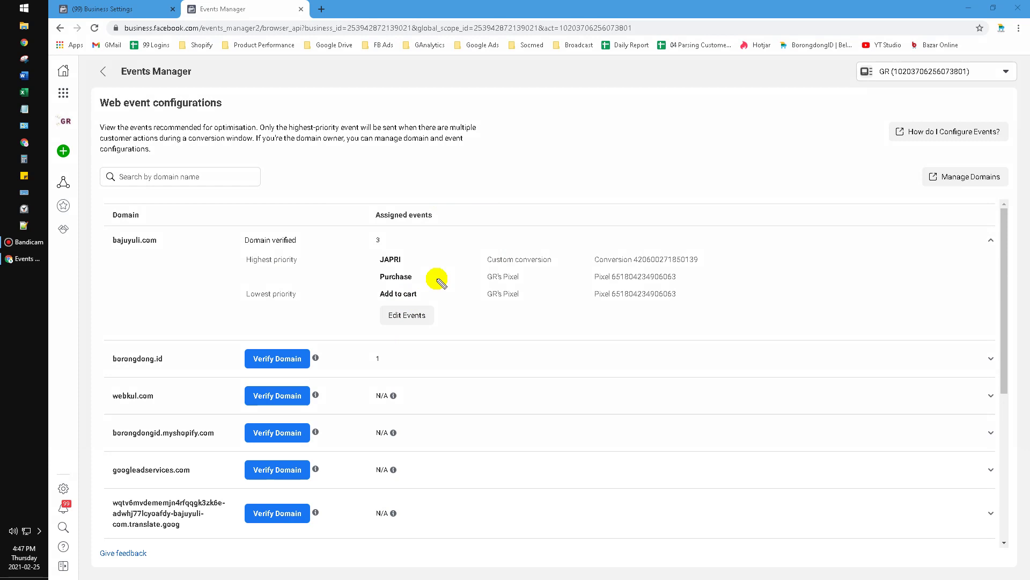
mouse_move(428, 261)
mouse_down()
mouse_move(441, 270)
mouse_move(428, 285)
mouse_move(432, 301)
mouse_move(441, 290)
mouse_up()
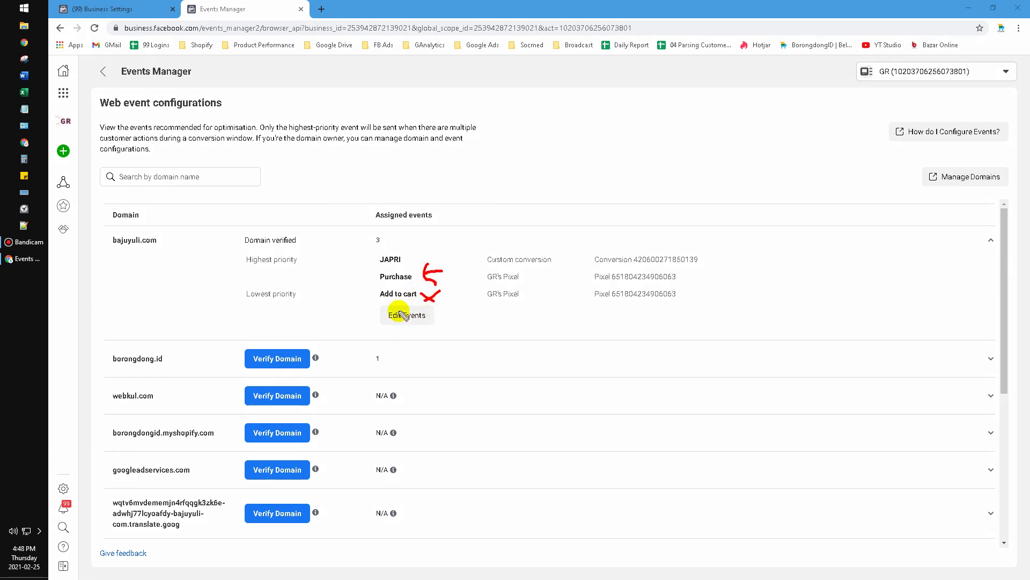
key(Escape)
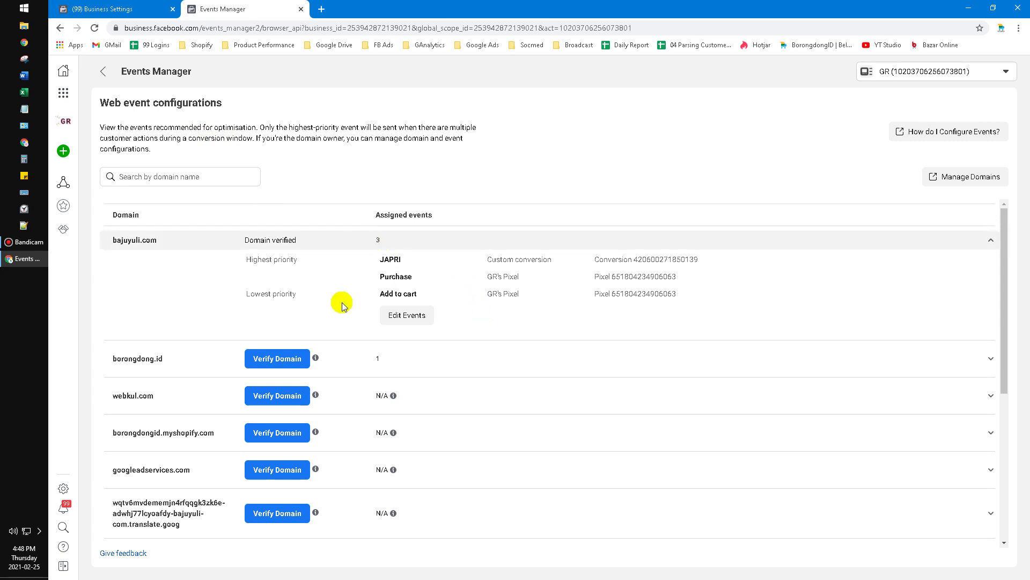
click(287, 356)
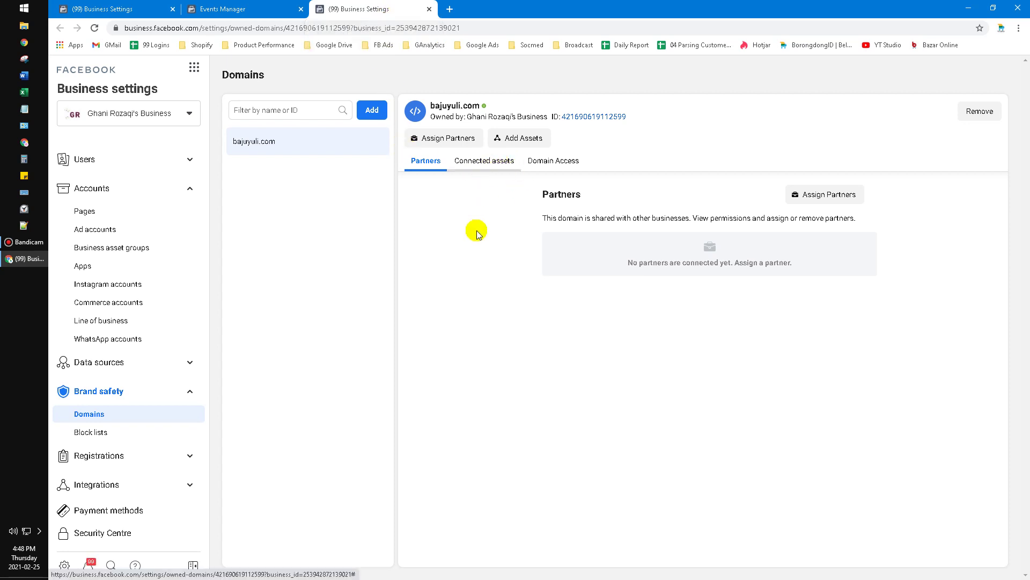
Close the extra Domains tab and open the Bajuyuli WEB Default catalogue in Commerce Manager.
middle_click(370, 4)
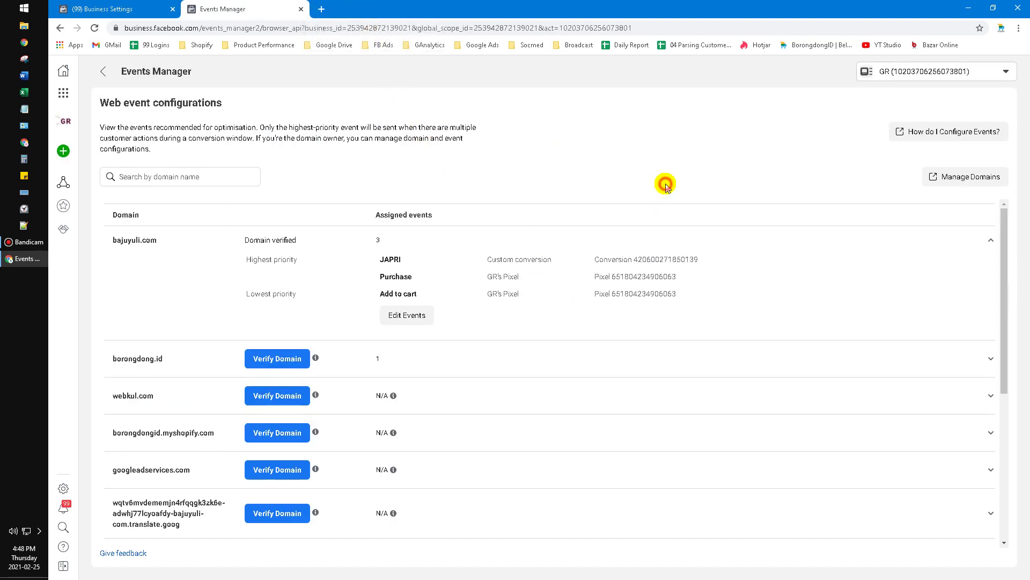
click(139, 7)
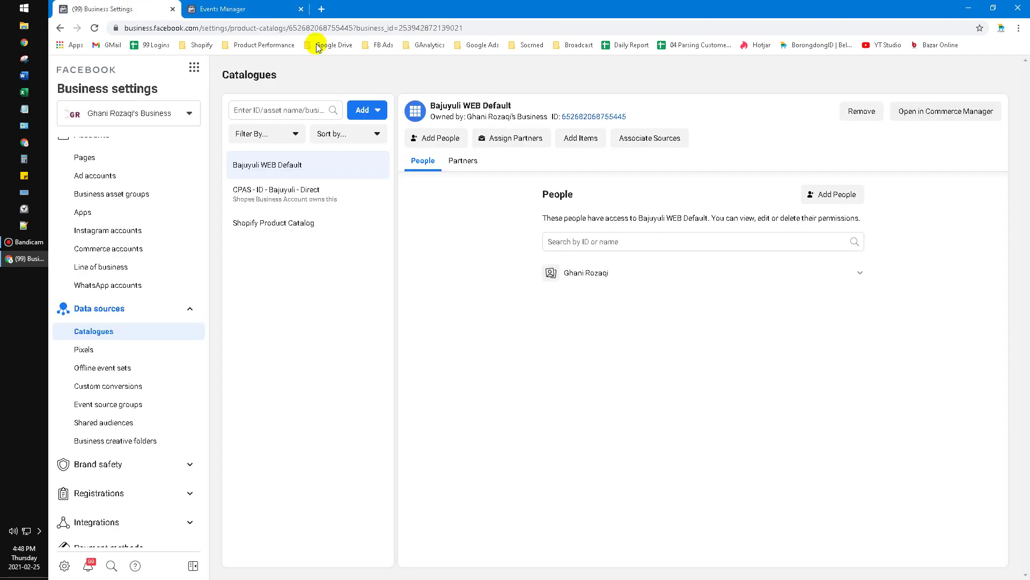
click(897, 111)
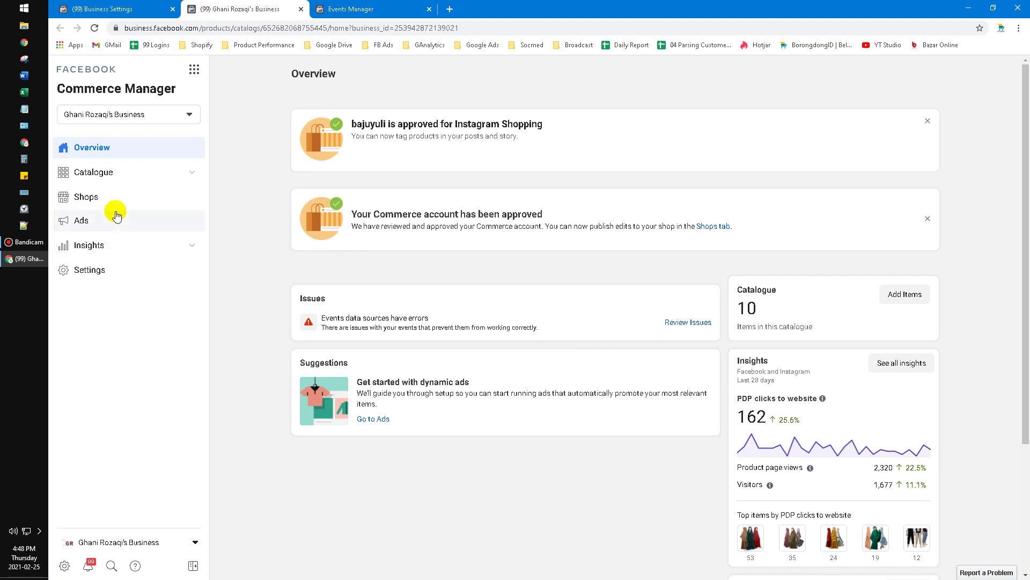
Open Catalogue > Events, confirm GR's Pixel is connected in Connect to Tracking.
click(119, 173)
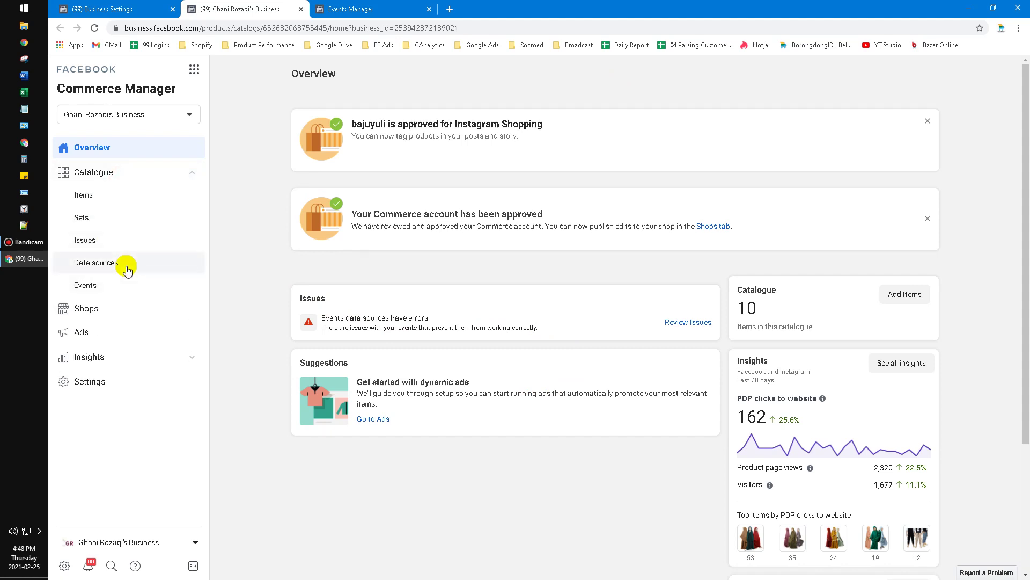
click(57, 284)
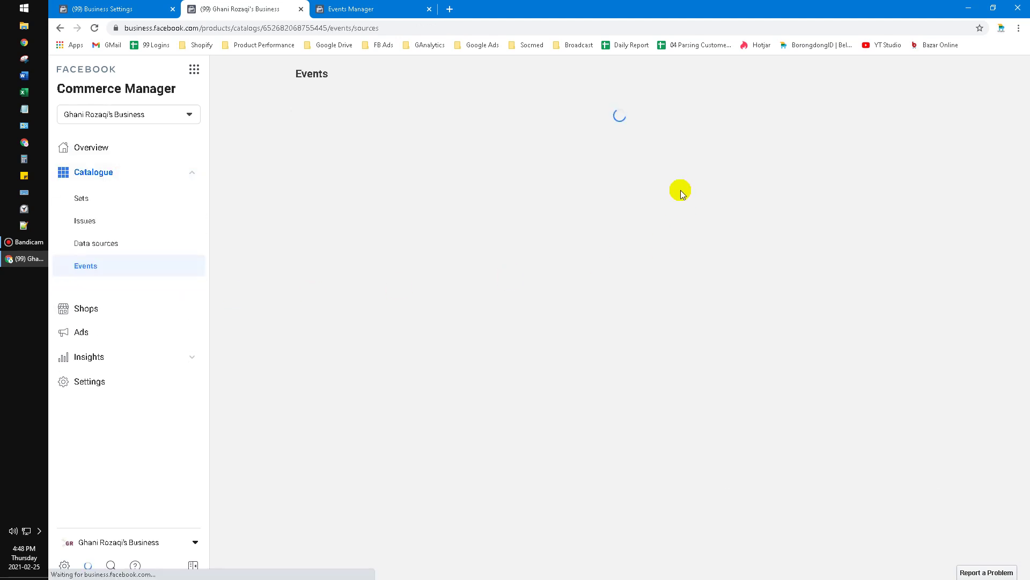
click(894, 116)
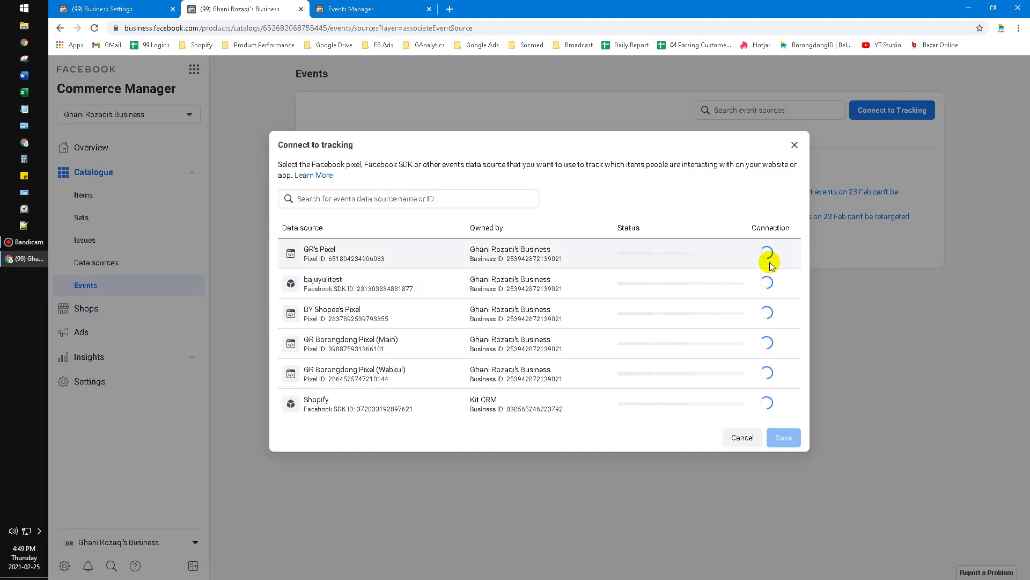
click(356, 9)
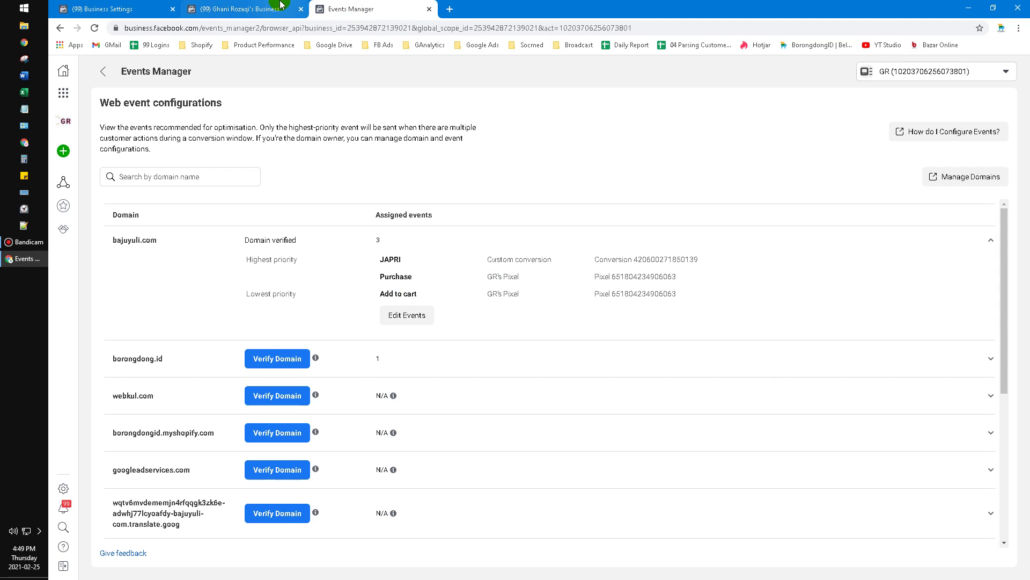
click(281, 4)
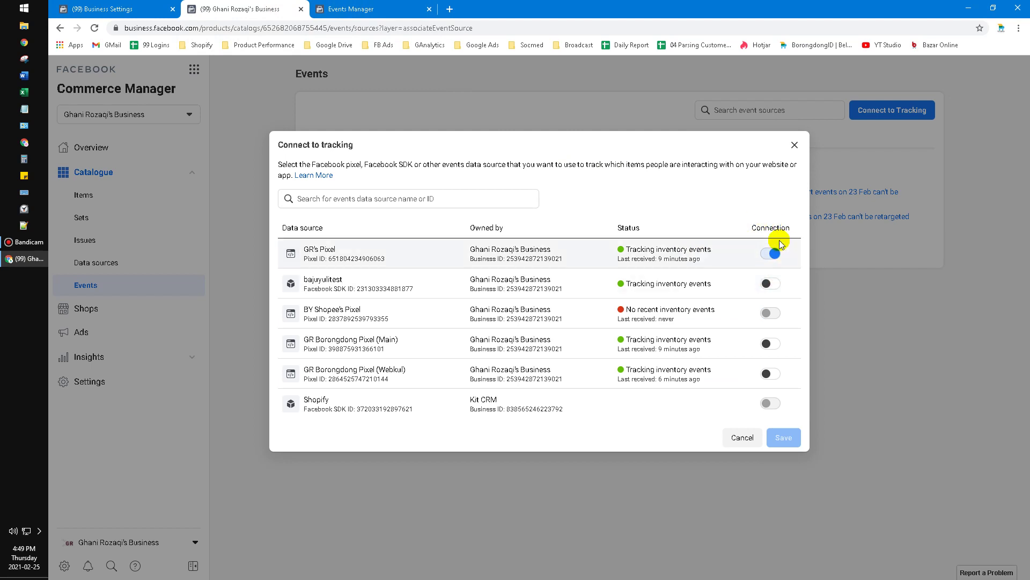
Return to the Business Settings Catalogues tab and minimise the browser to the desktop.
click(149, 6)
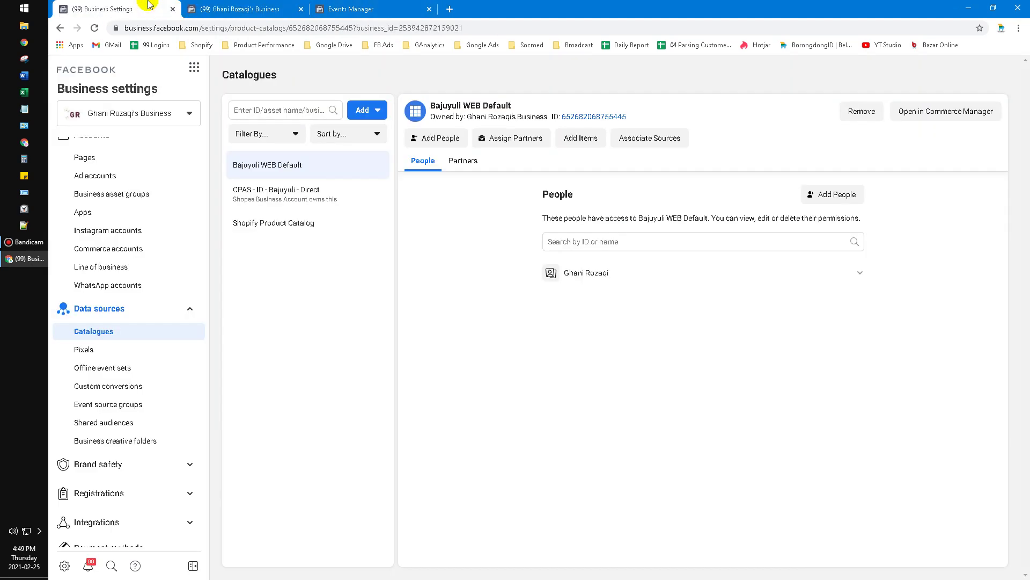
click(968, 6)
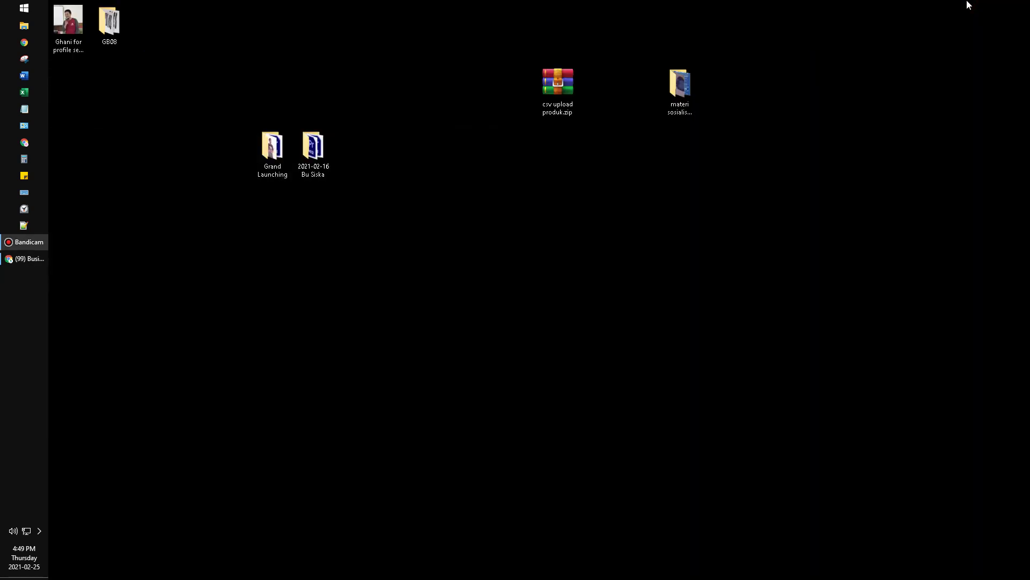